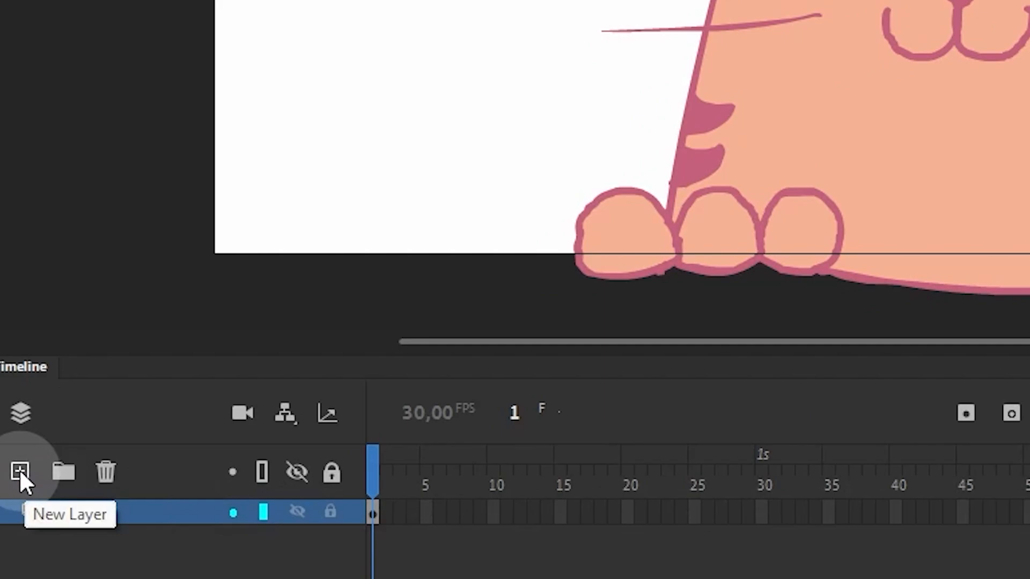
Step: Add a new layer above the cat artwork, and make Layer_1 active with nothing selected
click(43, 473)
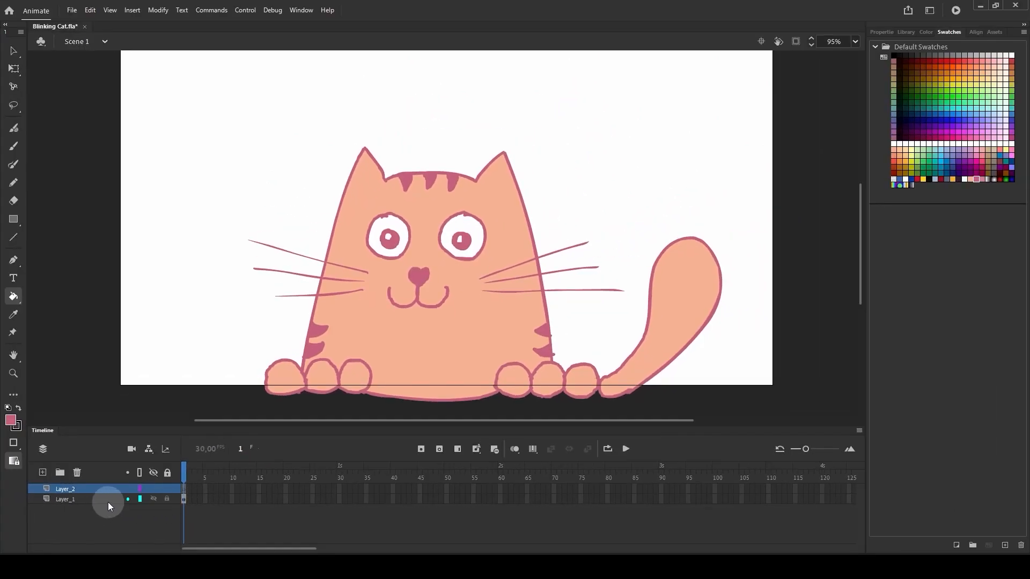
click(108, 502)
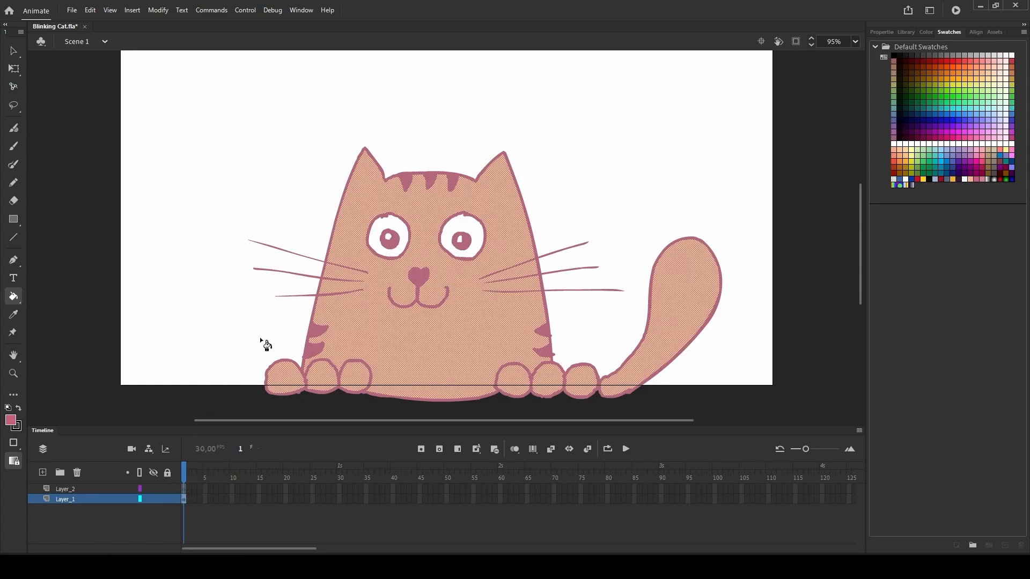
key(v)
click(246, 189)
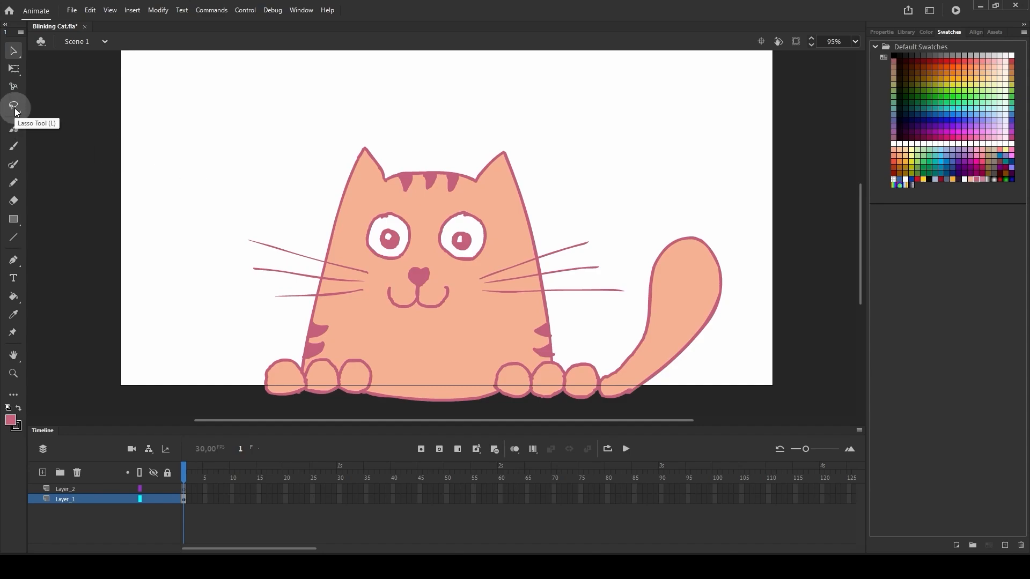
Step: Cut a freehand Lasso selection around both eyes from Layer_1 and make Layer_2 the active layer
key(l)
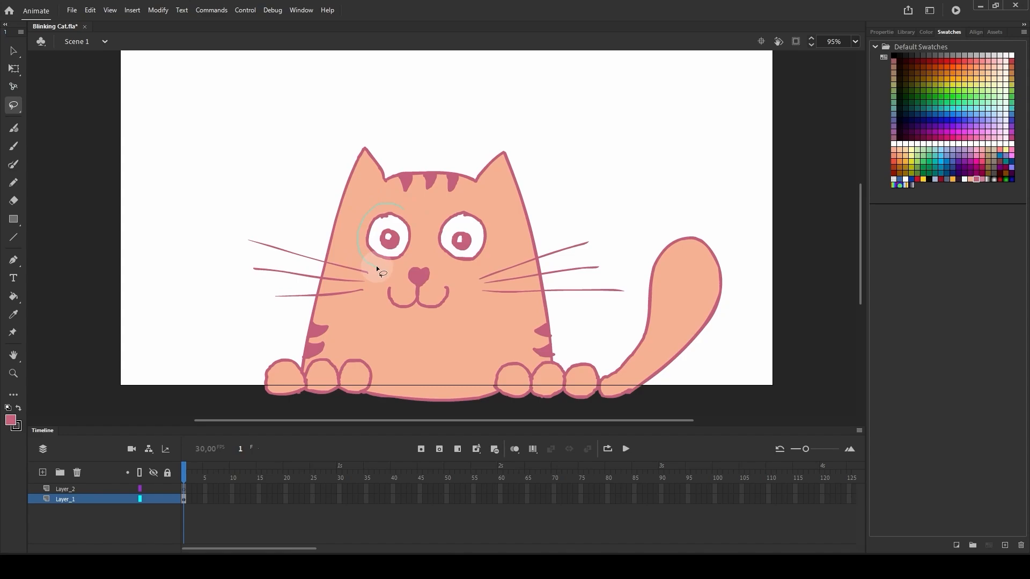
drag(414, 260, 466, 264)
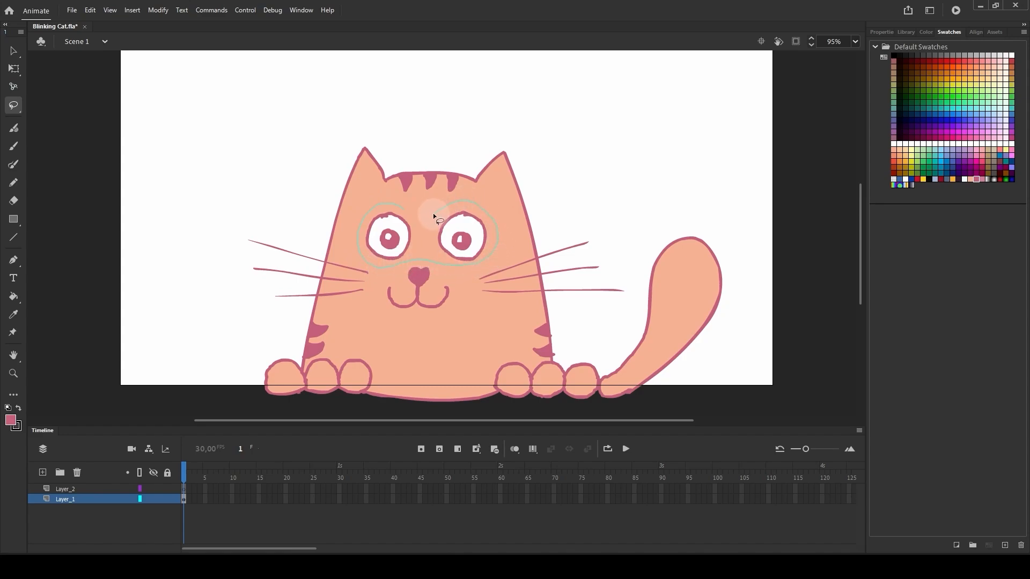
drag(412, 215, 403, 208)
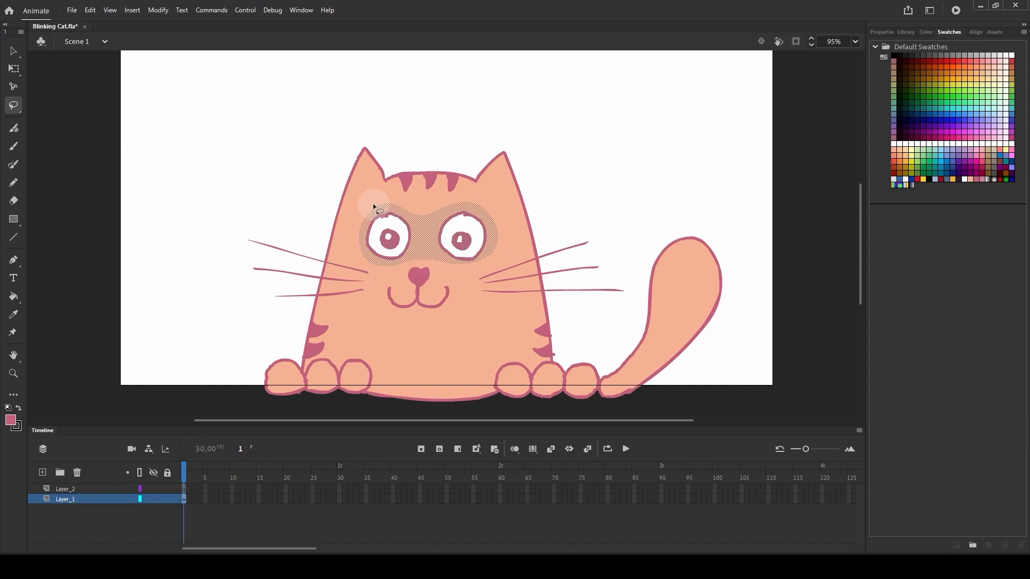
right_click(416, 237)
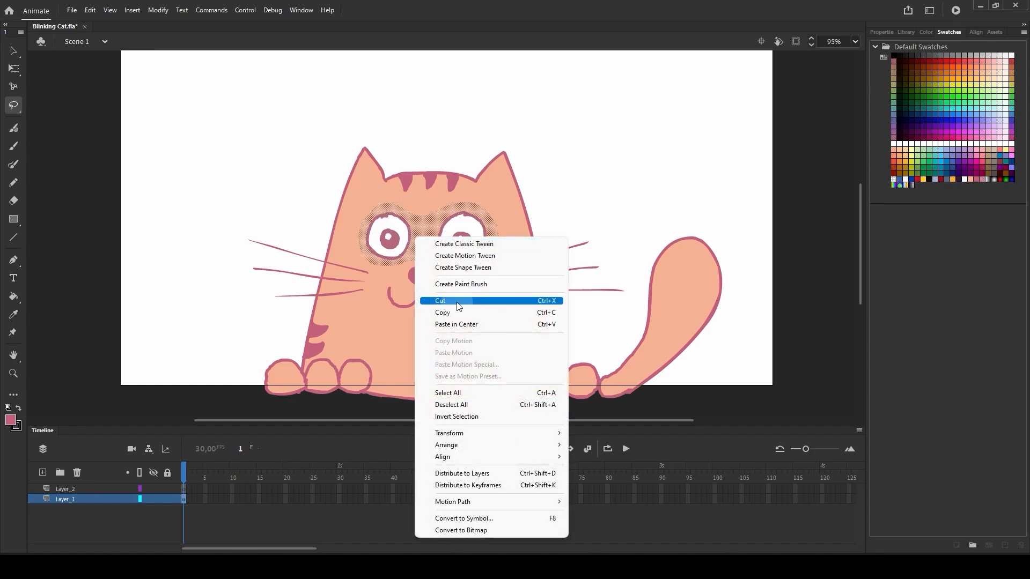
click(542, 301)
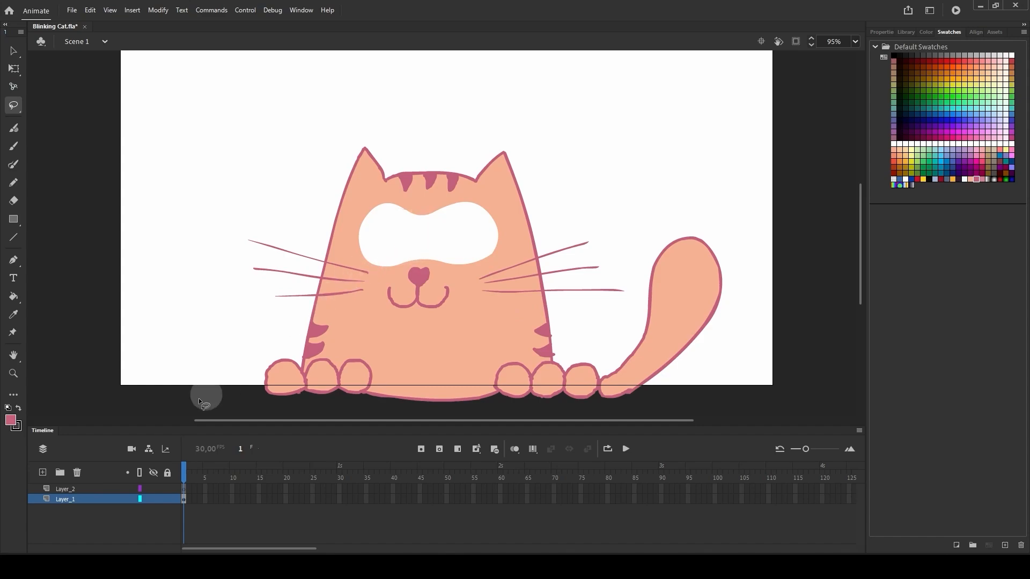
click(81, 489)
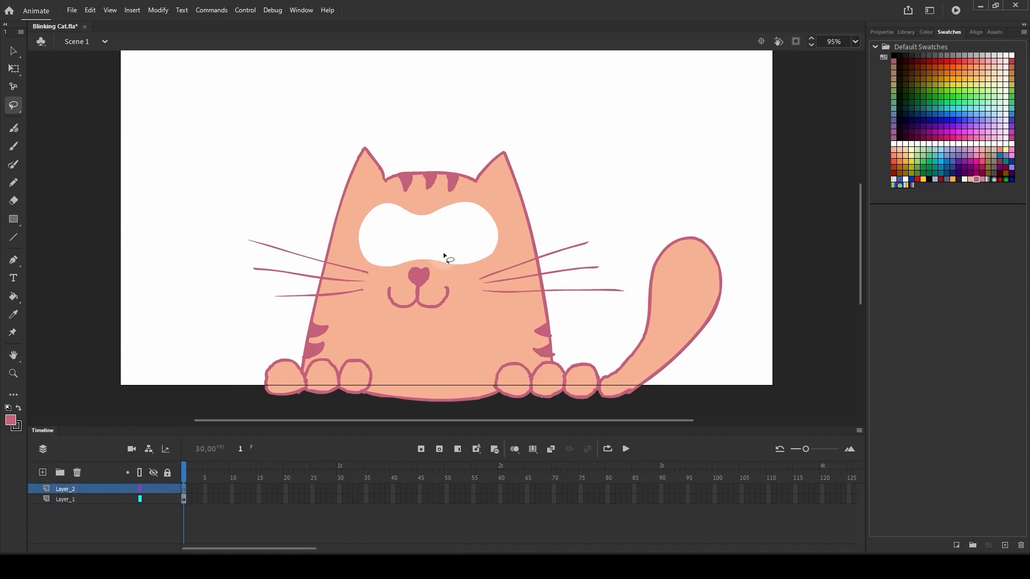
right_click(576, 201)
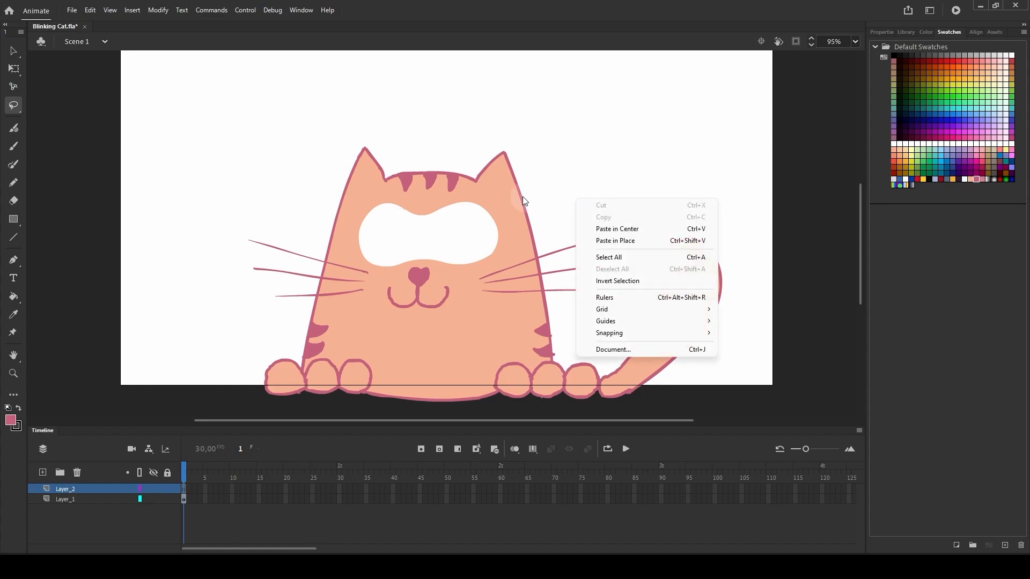
right_click(552, 182)
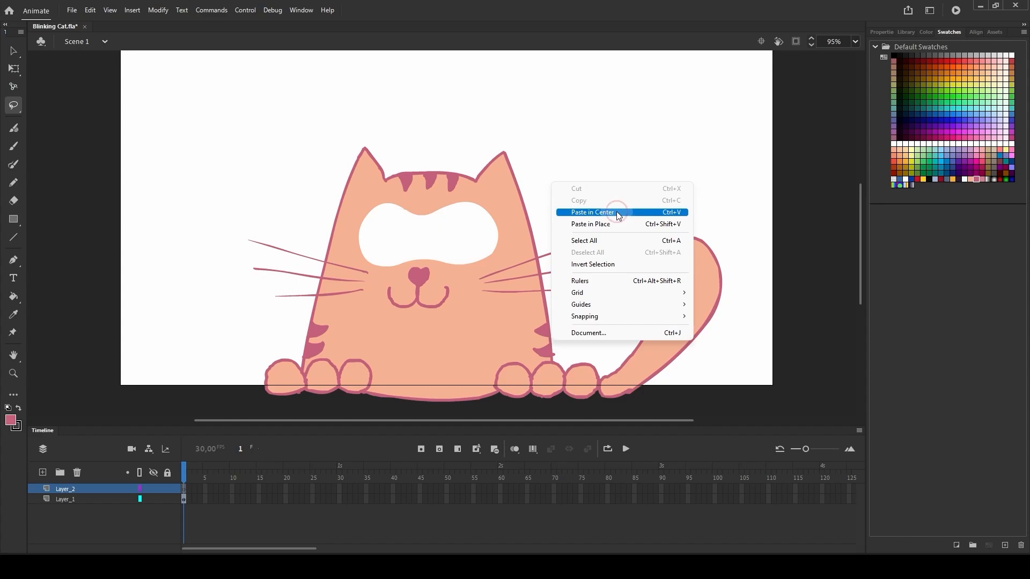
click(617, 211)
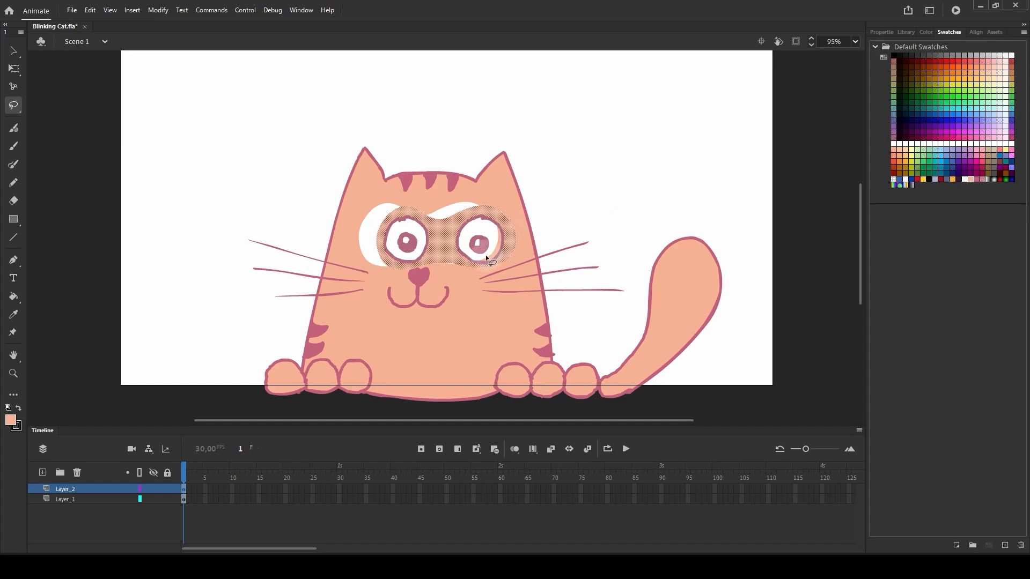
key(ctrl+z)
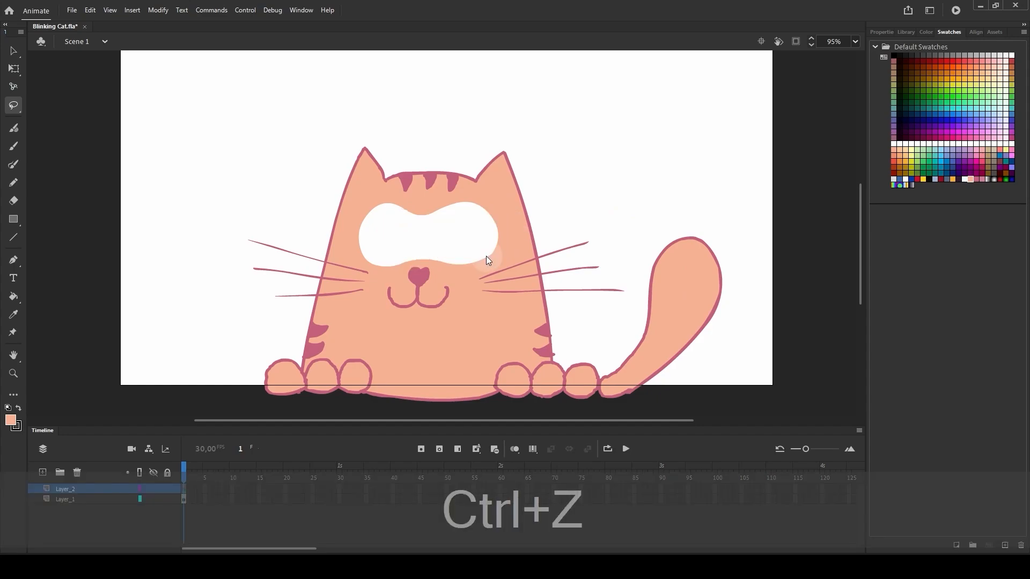
Step: Paste the cut eyes in place on Layer_2 and deselect them
right_click(575, 195)
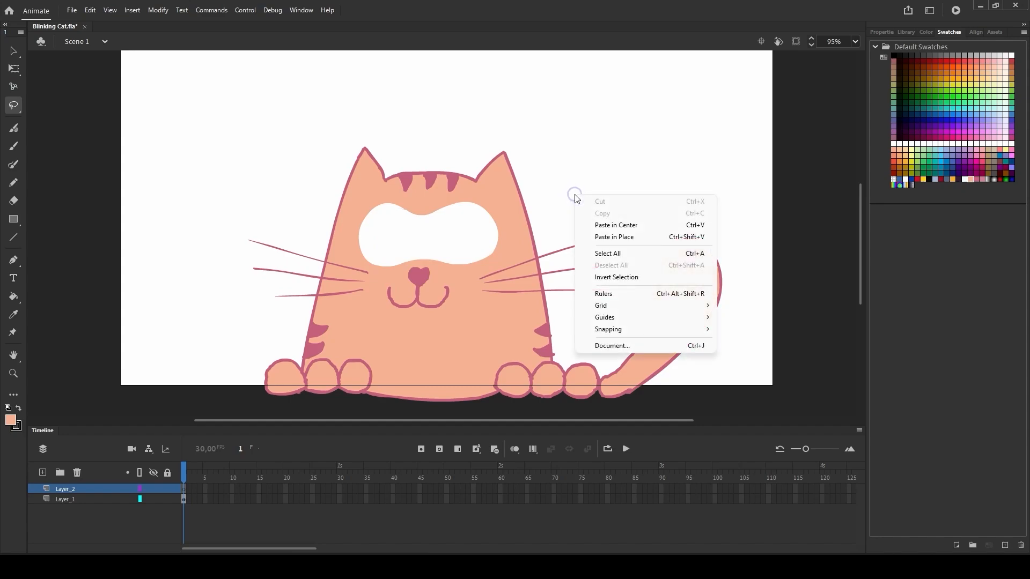
click(617, 237)
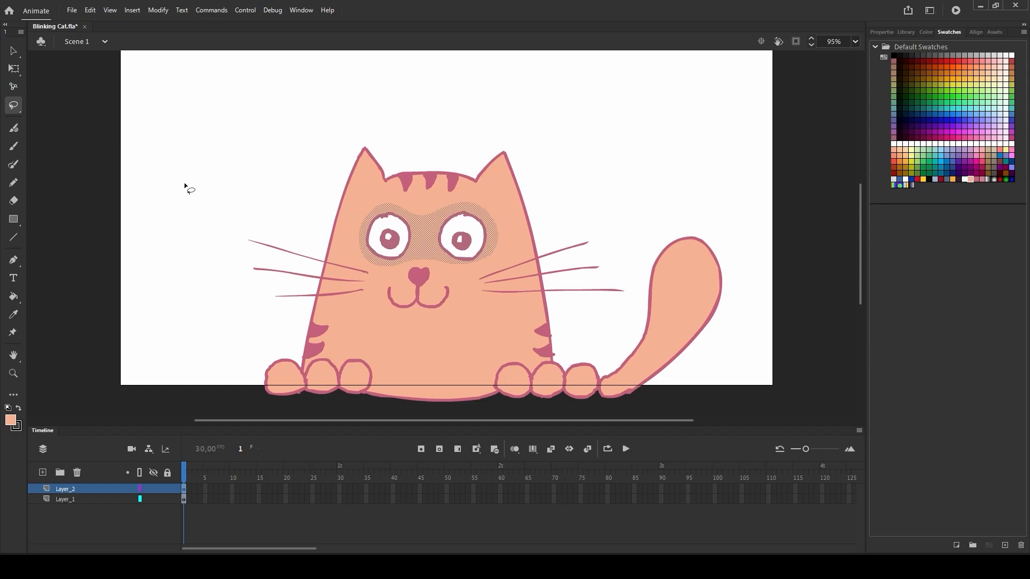
key(v)
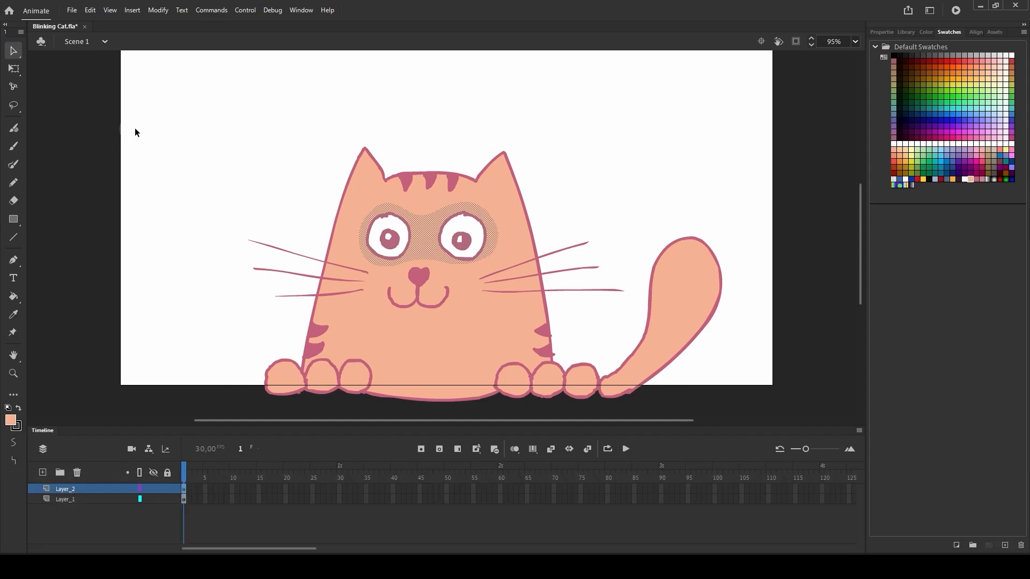
click(428, 114)
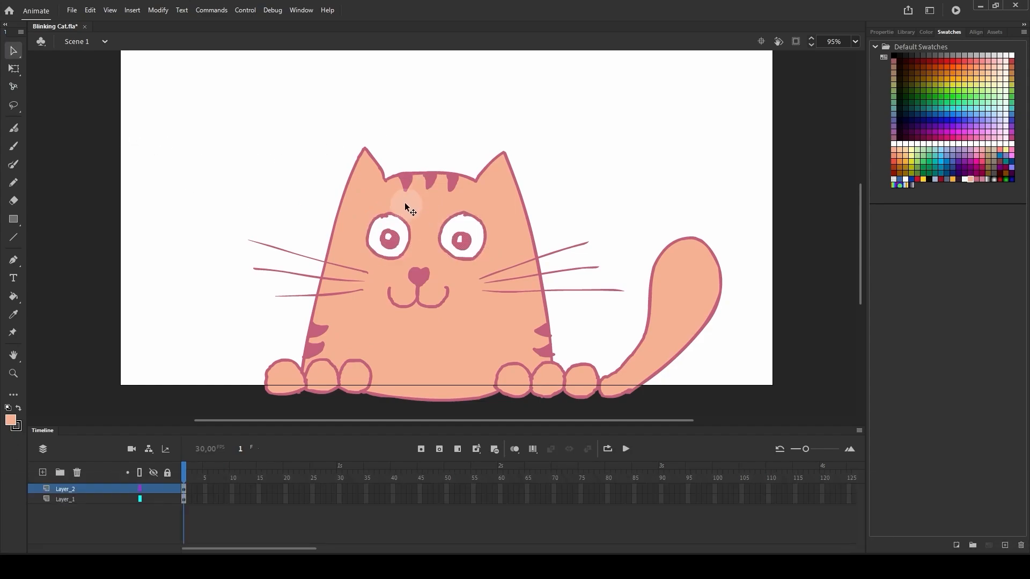
Step: Hide Layer_1 and delete the orange skin patch surrounding the eyes on Layer_2
click(425, 234)
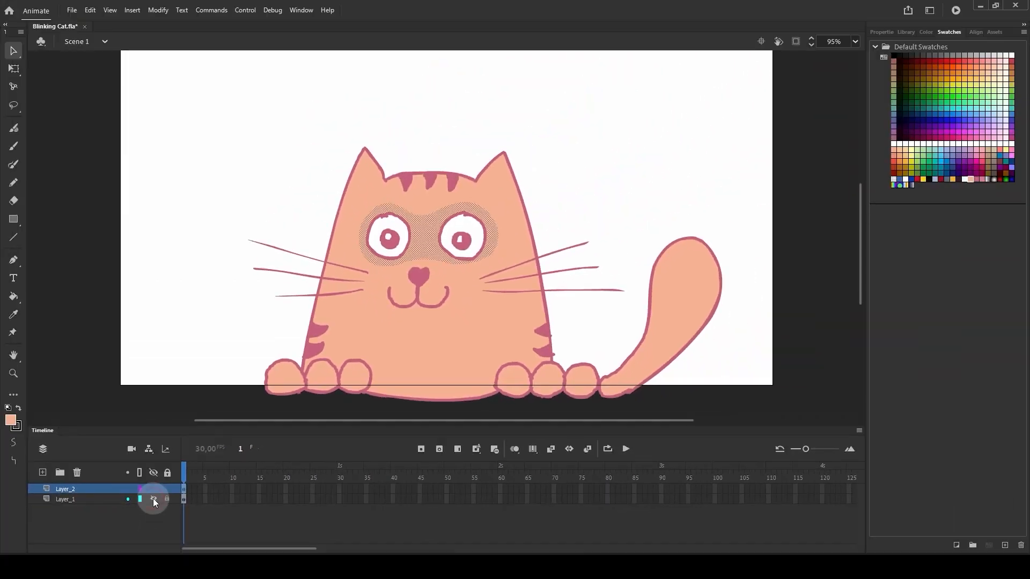
click(154, 522)
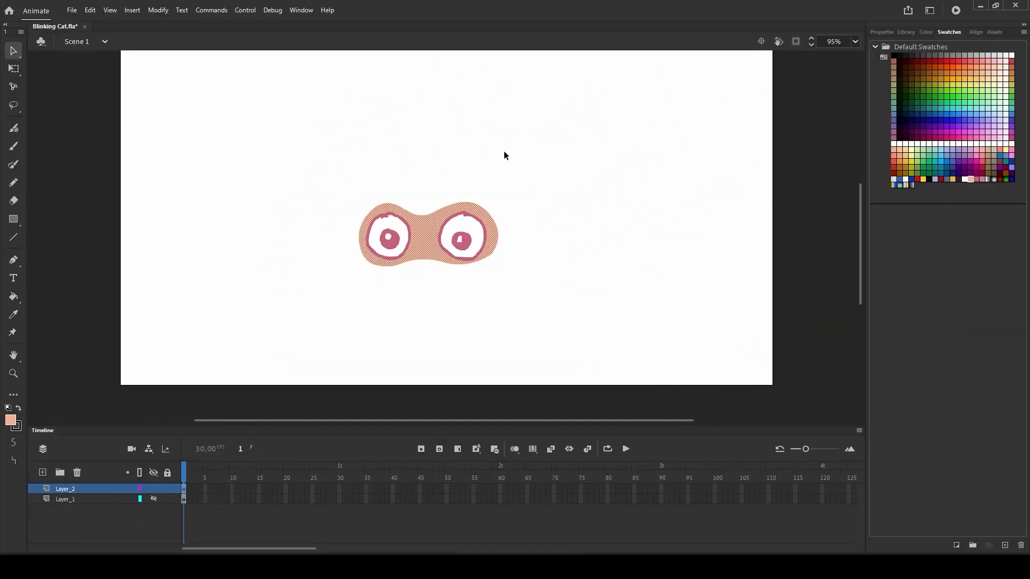
click(468, 162)
click(425, 227)
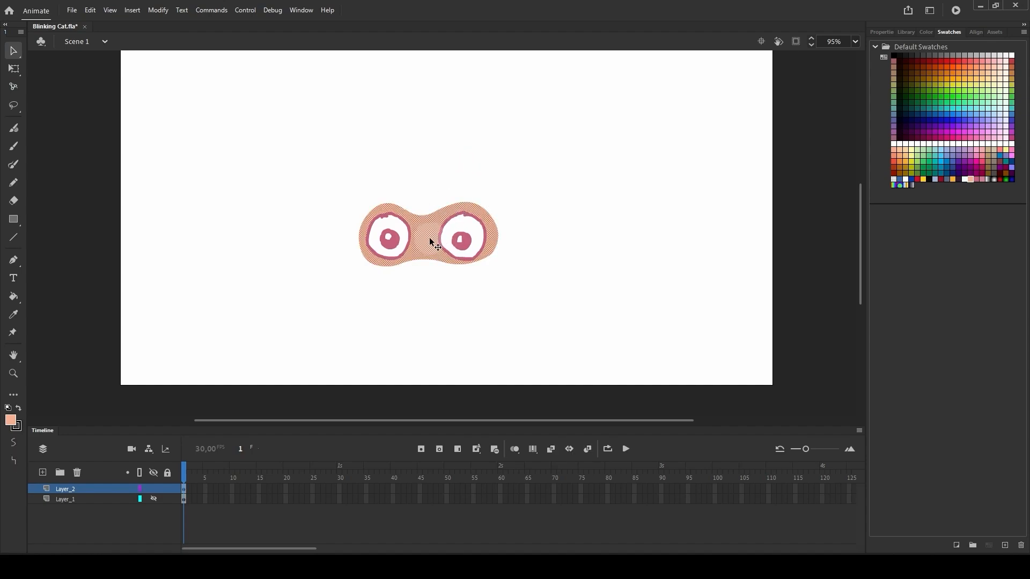
key(v)
key(Delete)
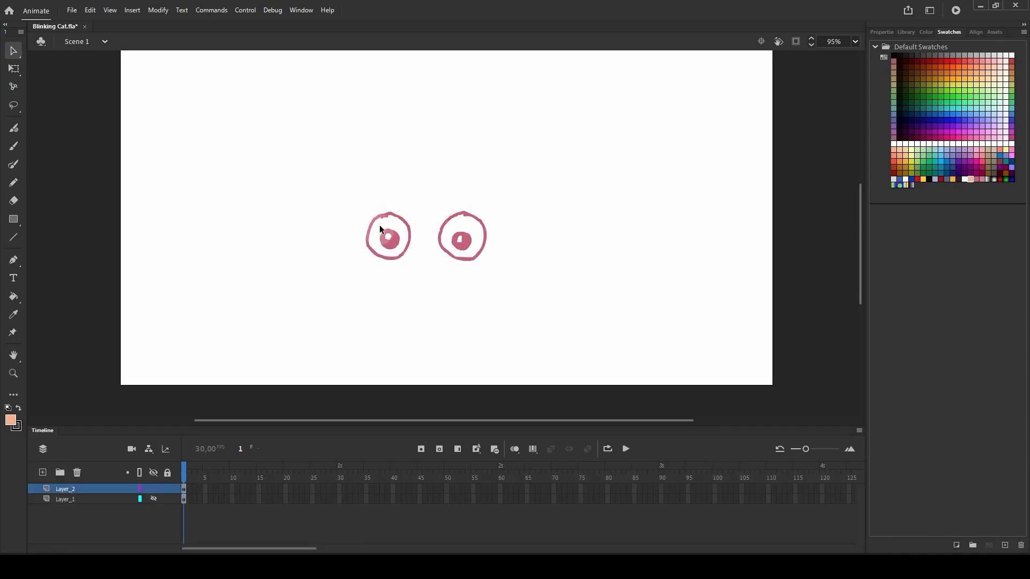
Step: Show Layer_1 again and fill the hole around the eyes with the orange sampled from the cat's body
click(154, 498)
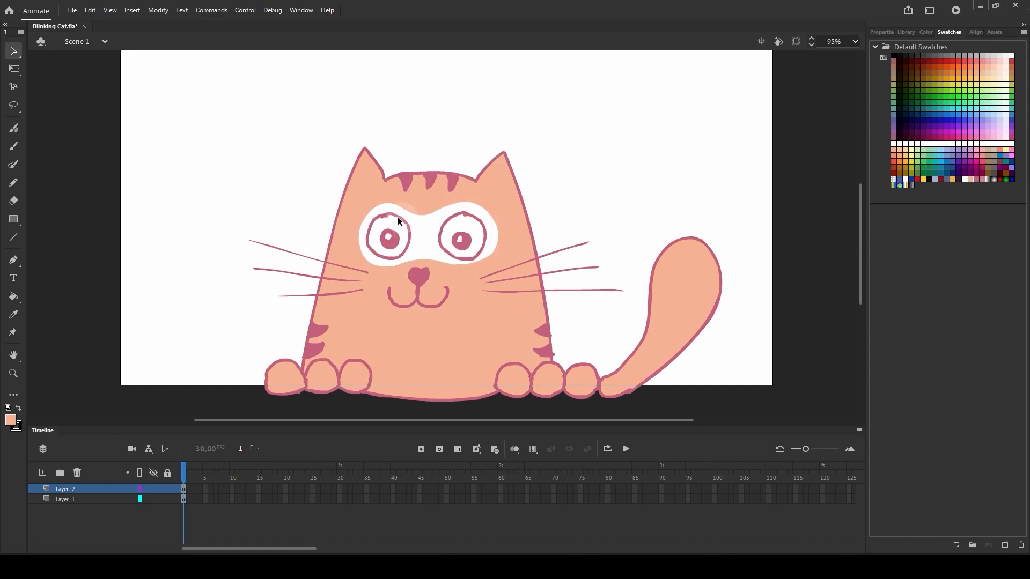
click(221, 467)
key(i)
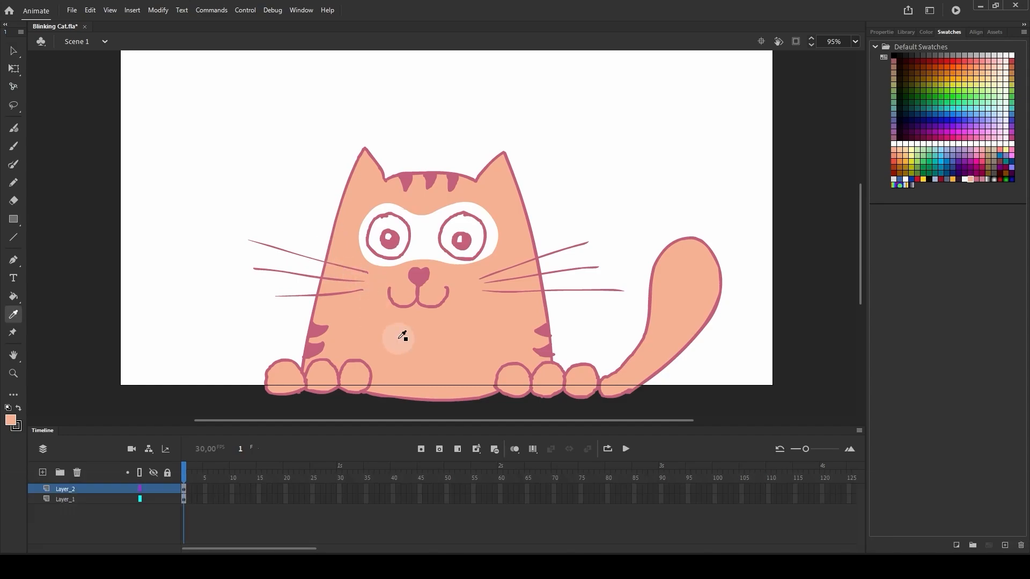
click(399, 338)
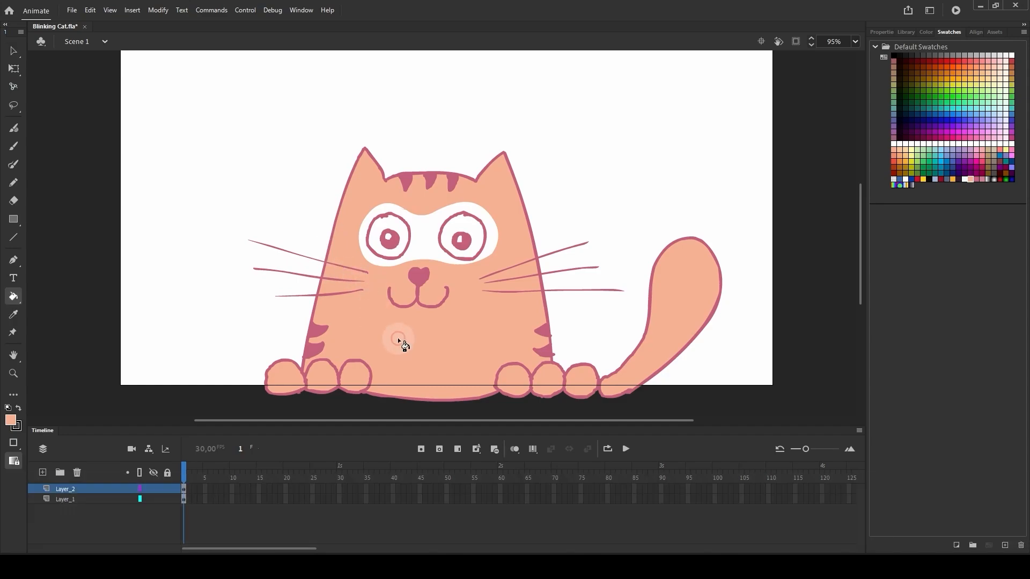
click(420, 253)
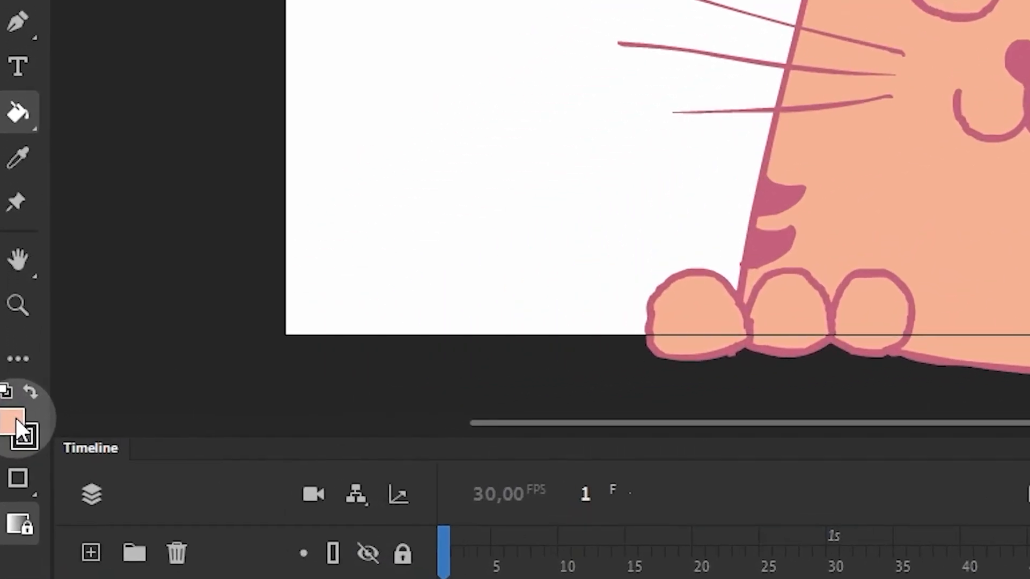
Step: Fill the insides of both eyes with white
click(12, 420)
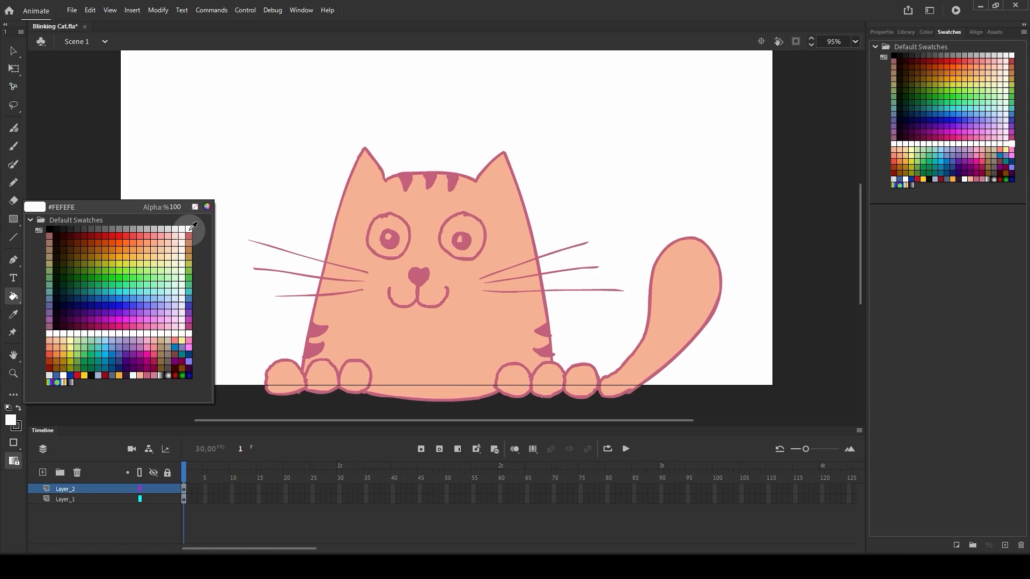
click(191, 230)
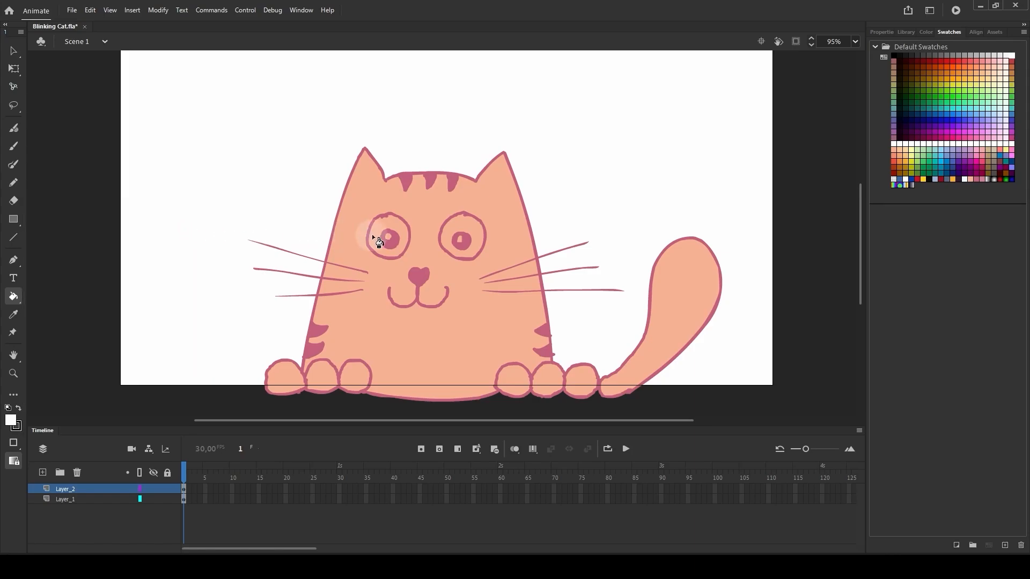
click(454, 224)
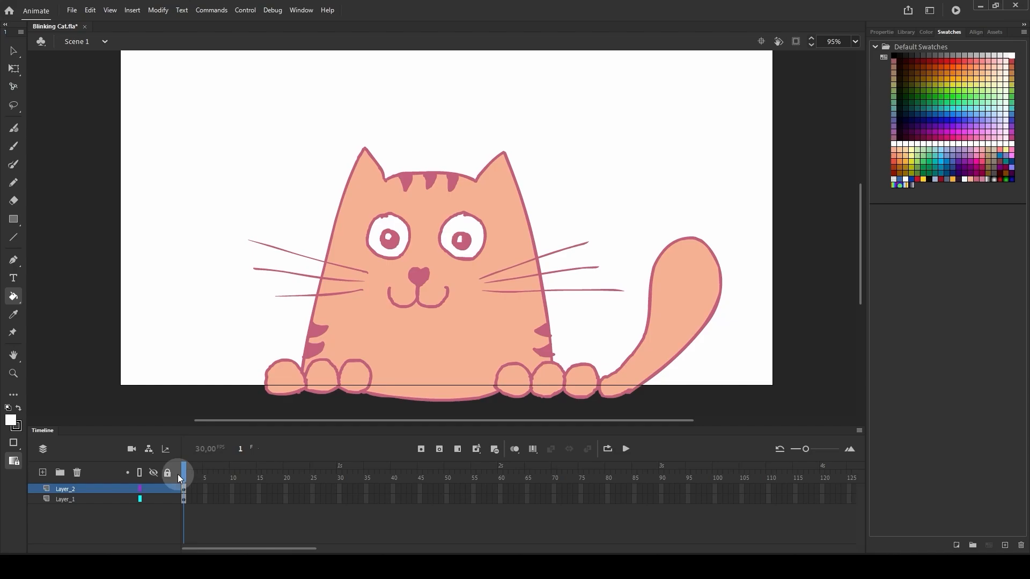
Step: Toggle the visibility of Layer_1 off and on to check the separated eyes
click(154, 500)
click(154, 500)
key(ctrl+s)
key(v)
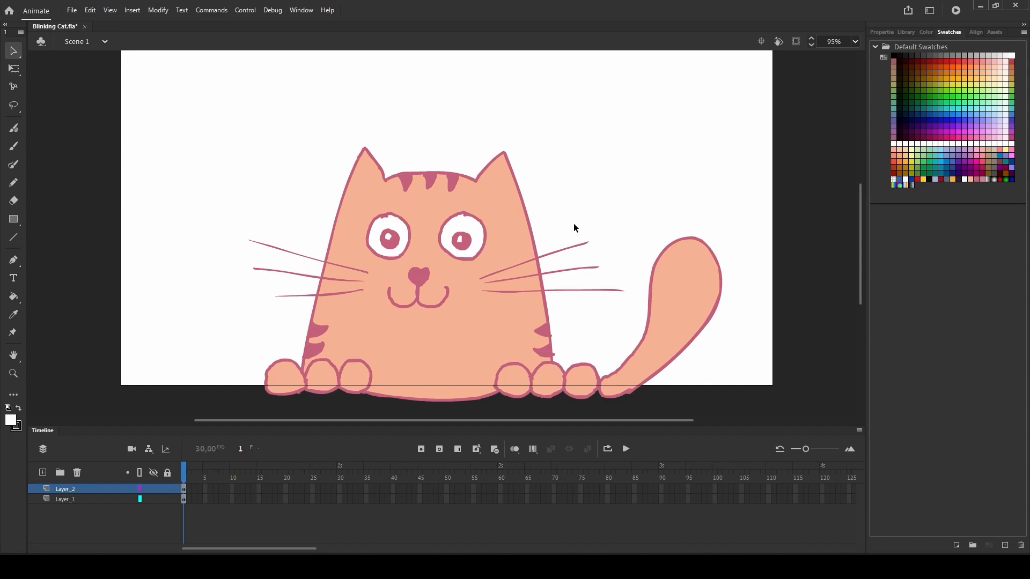